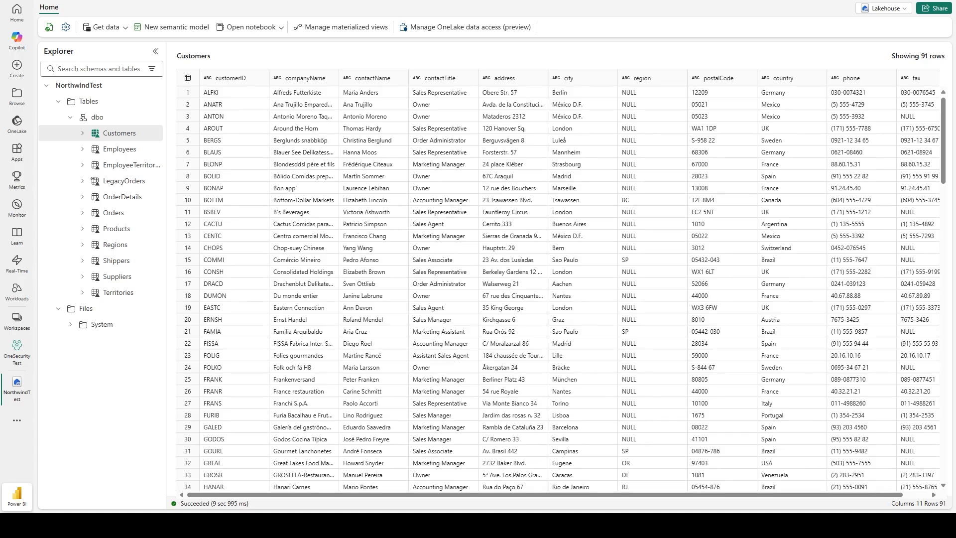
Open the lakehouse's OneLake data access roles and start a new role named CustomersData.
click(471, 28)
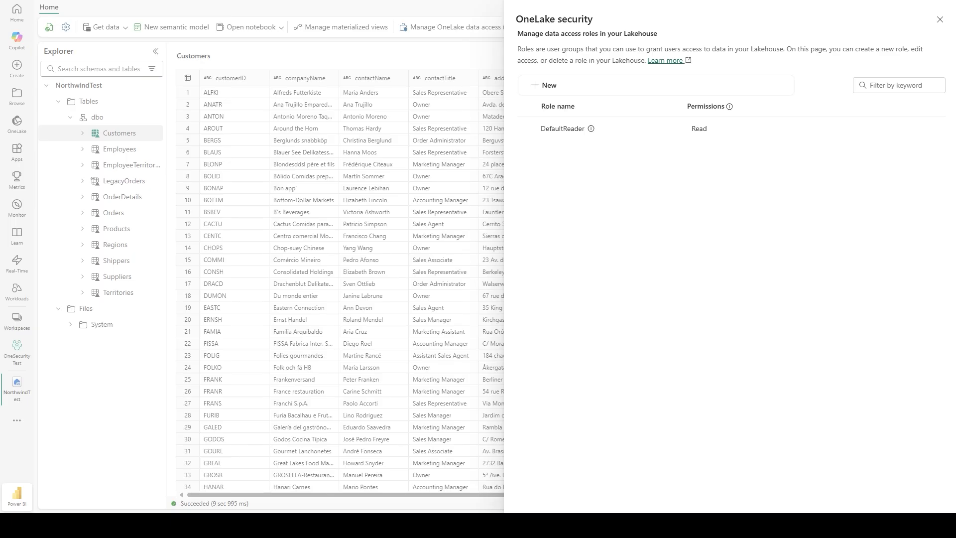
click(525, 128)
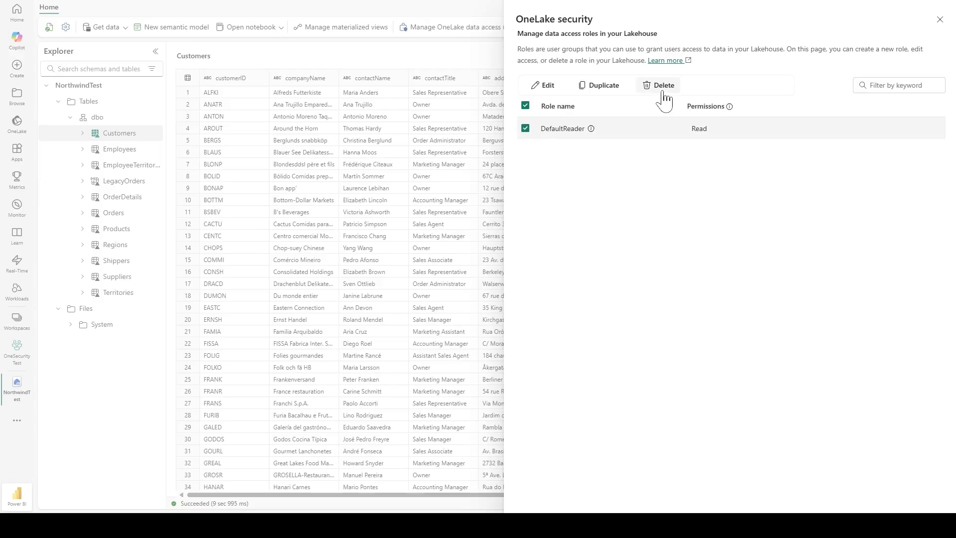
key(Escape)
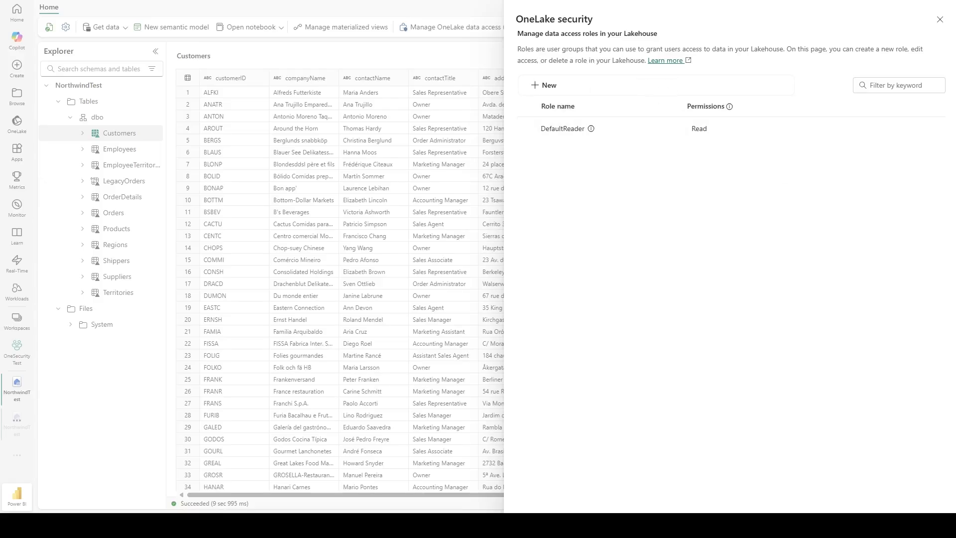
click(544, 85)
text(Custom)
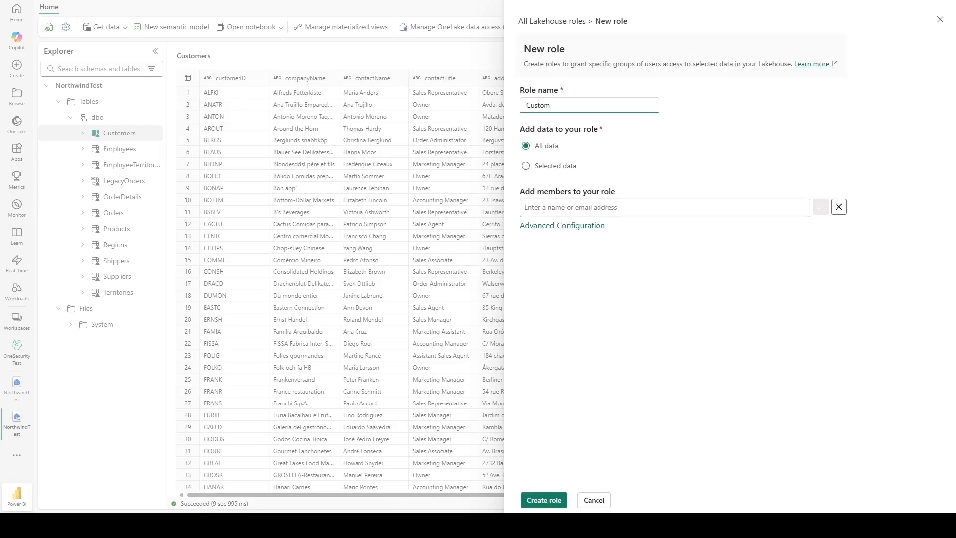
text(ersData)
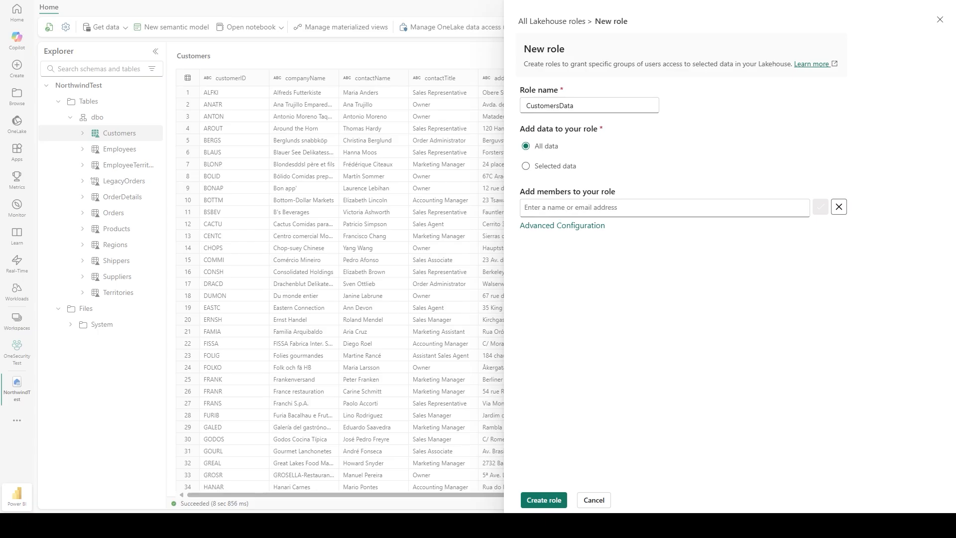
Limit the new role to selected data and add the Customers table from the dbo schema.
click(552, 166)
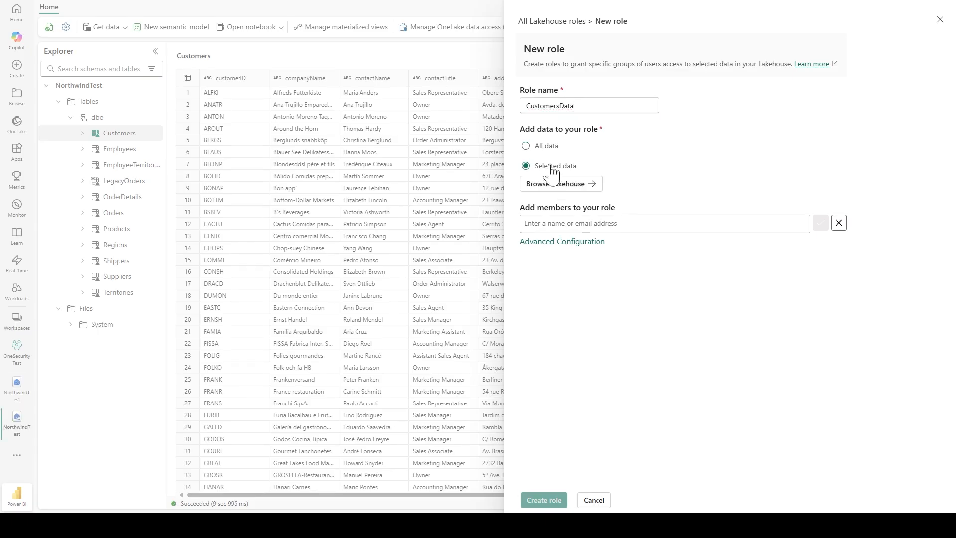
click(571, 186)
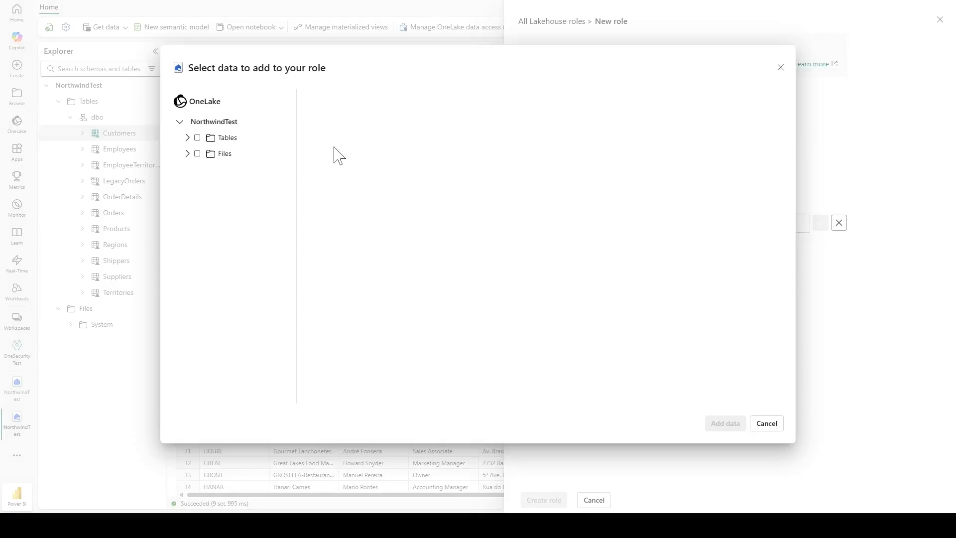
click(188, 138)
click(194, 153)
click(211, 170)
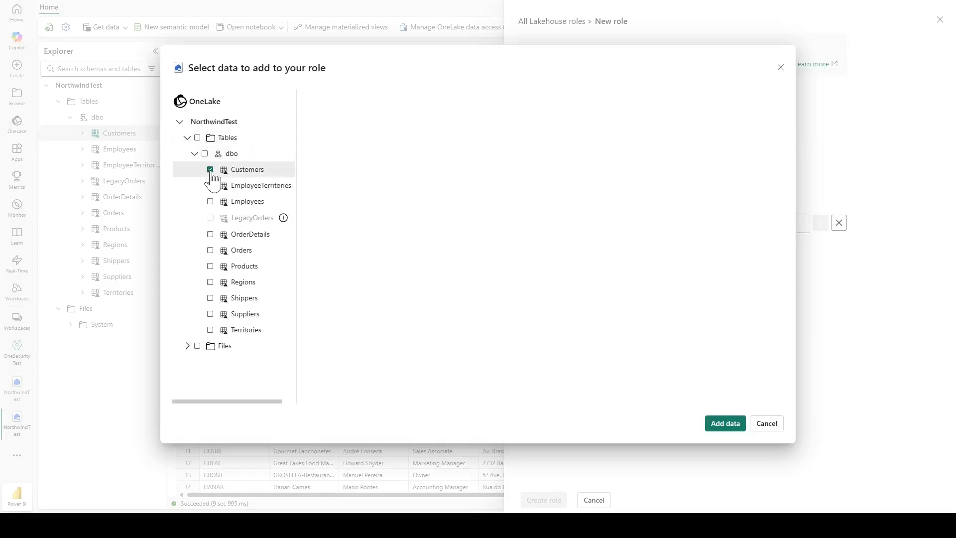
click(726, 424)
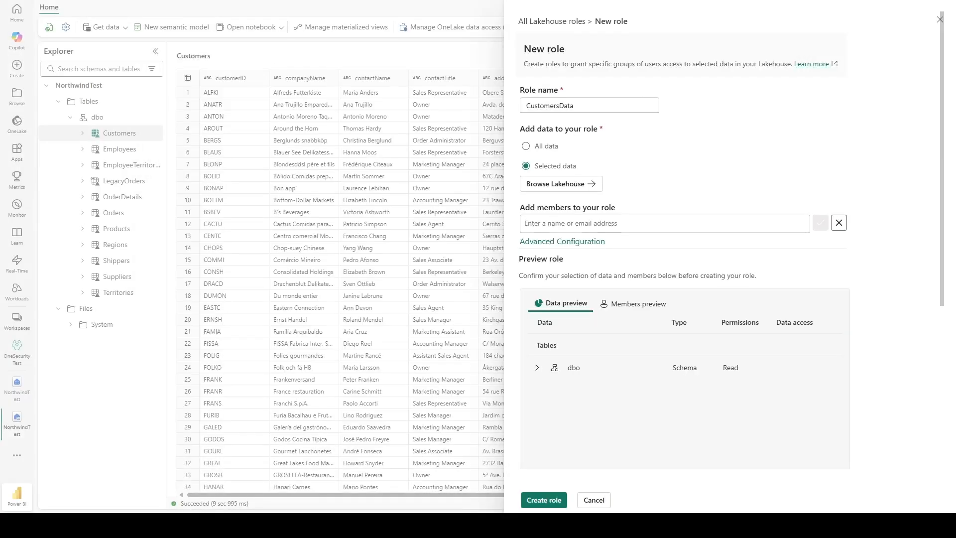
Search for the test user account and add it as a member of the CustomersData role.
click(605, 223)
text(test user)
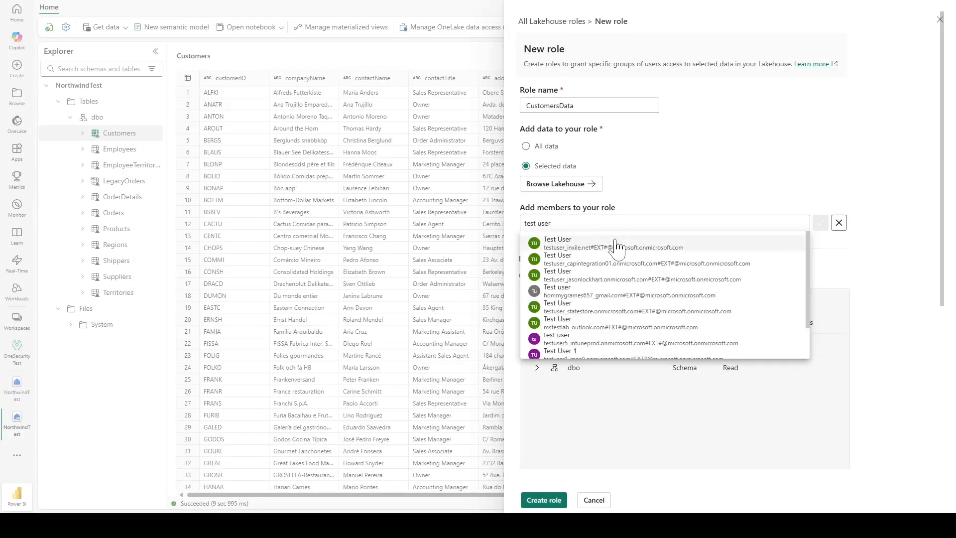
click(630, 247)
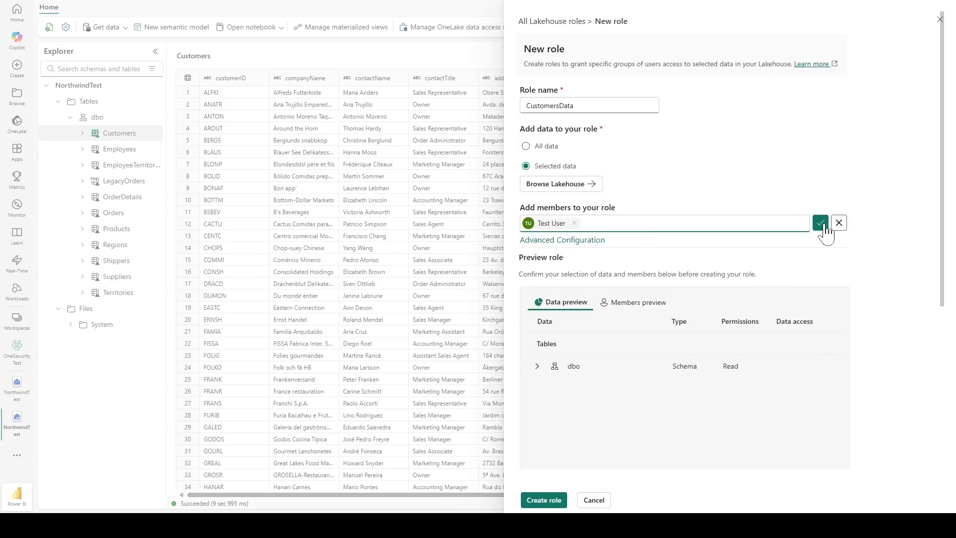
click(822, 224)
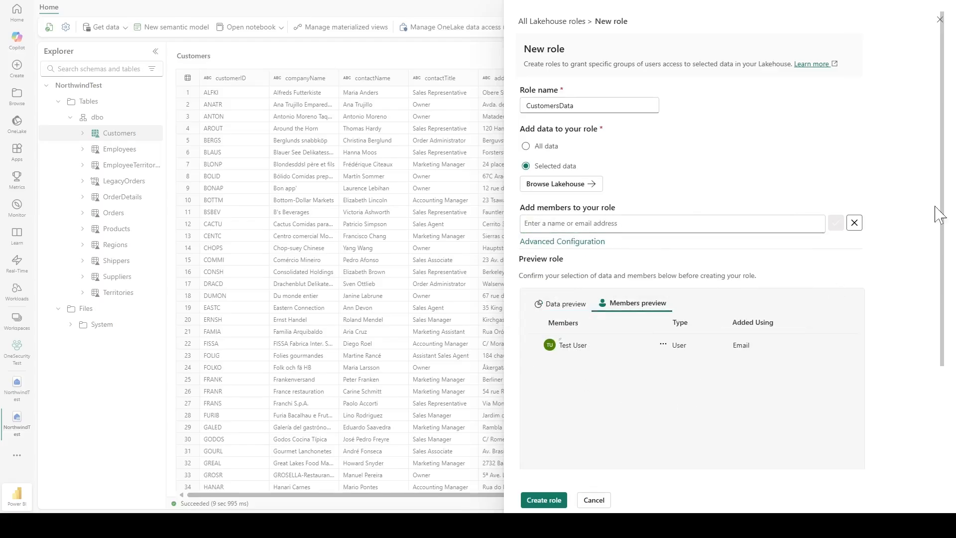
Review the new role's data and member previews, expanding the dbo schema, and create the role.
click(560, 304)
click(536, 367)
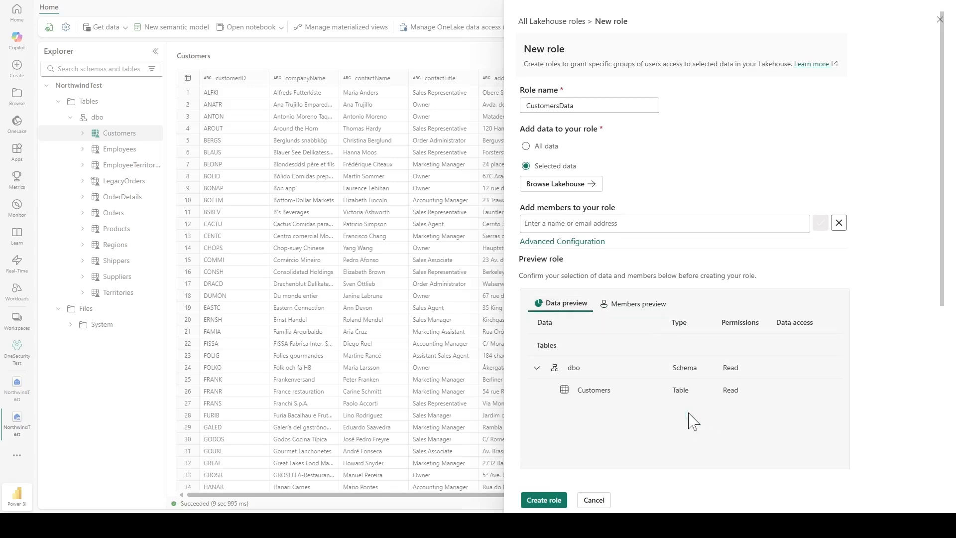
click(640, 305)
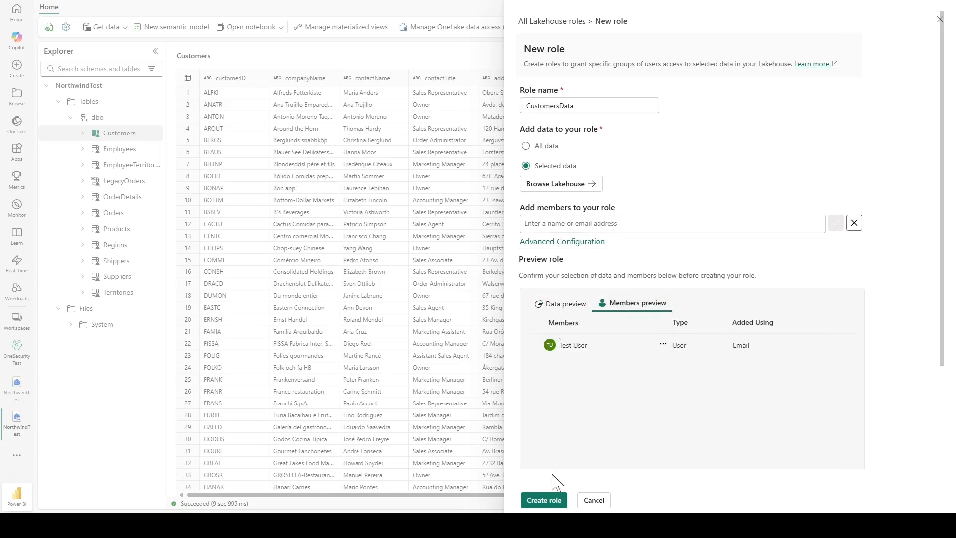
click(543, 500)
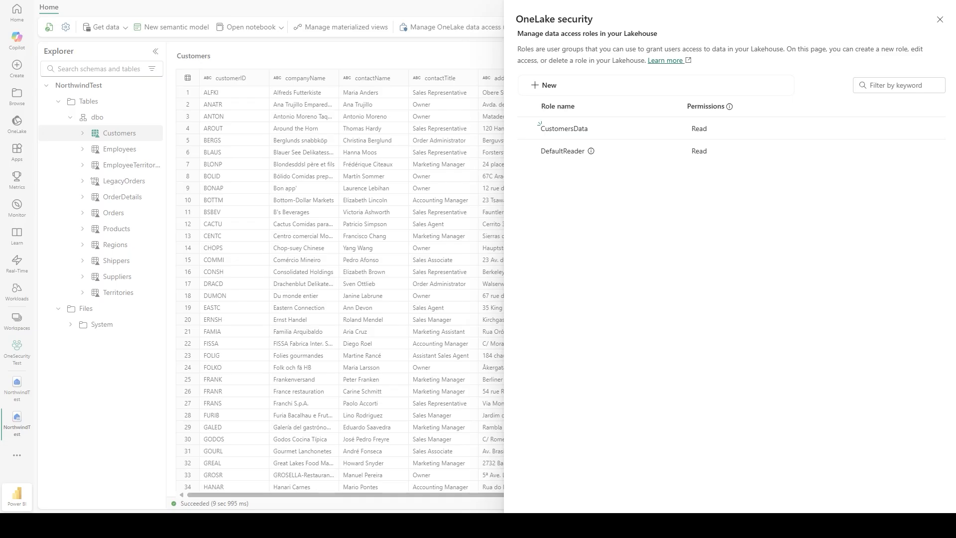
Enable column-level security on the Customers table in the CustomersData role, remove the contactName column, and save the rules.
click(540, 125)
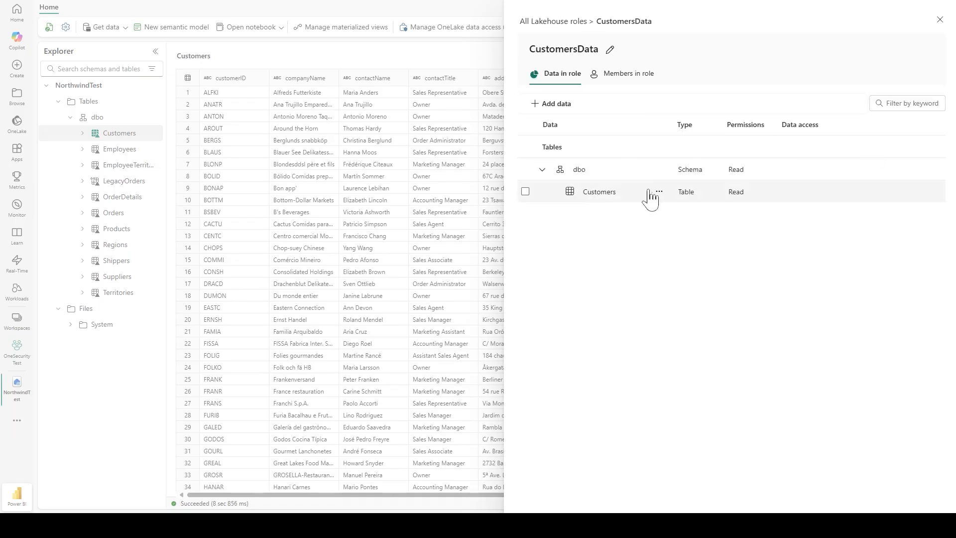
click(659, 192)
click(682, 223)
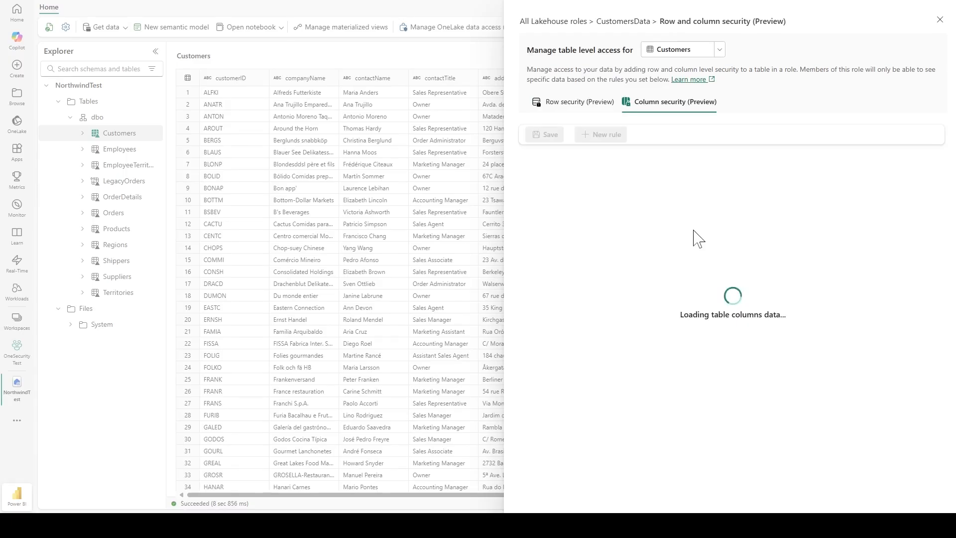
click(732, 254)
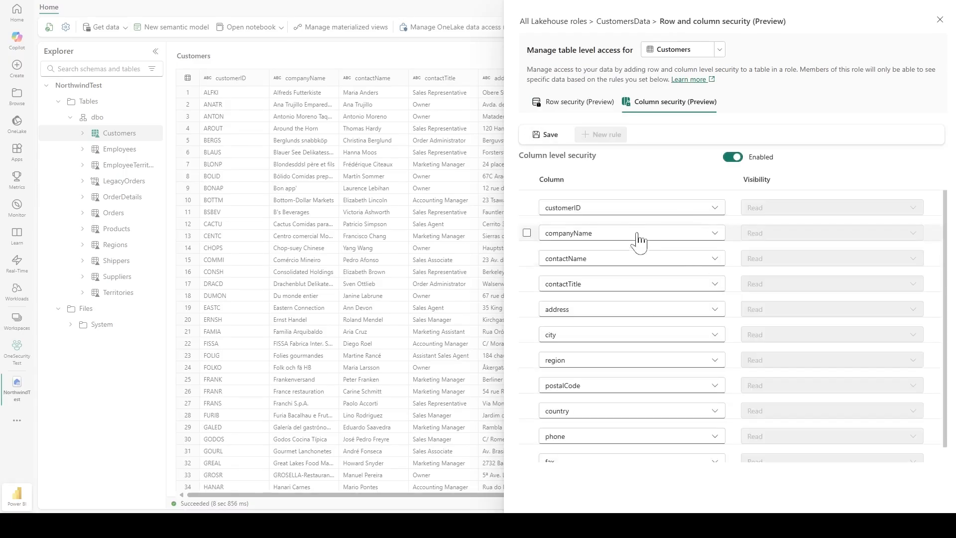
click(527, 258)
click(546, 142)
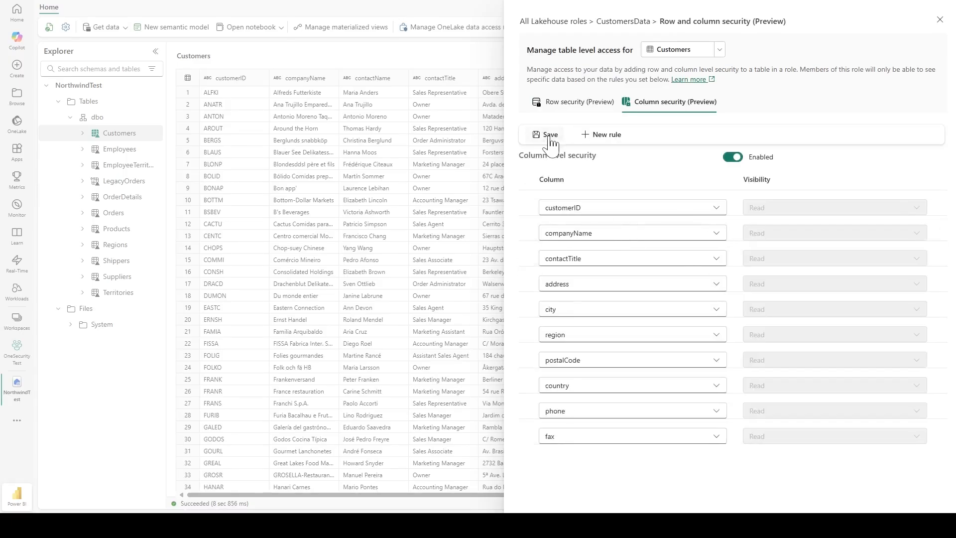
click(547, 141)
Add and save the row security rule SELECT * FROM dbo.Customers WHERE country IN ('USA', 'Mexico') for the Customers table.
click(560, 109)
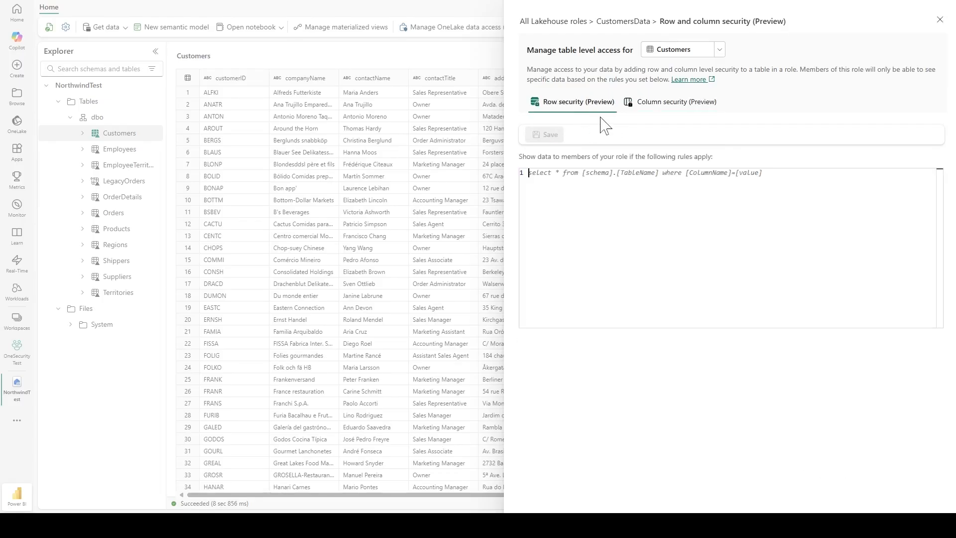
text(SELECT * FROM dbo.Customers WHERE country IN ('USA', 'Mexico'))
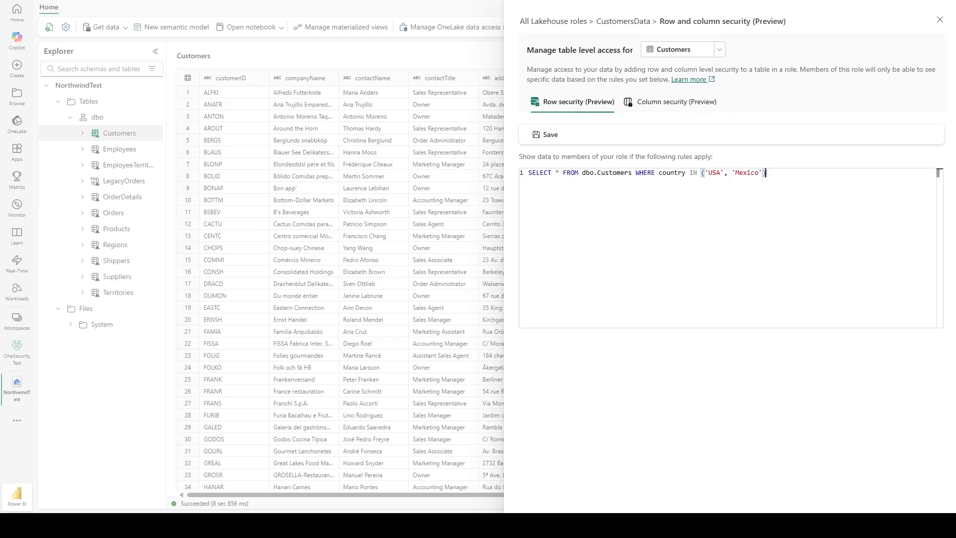
click(535, 134)
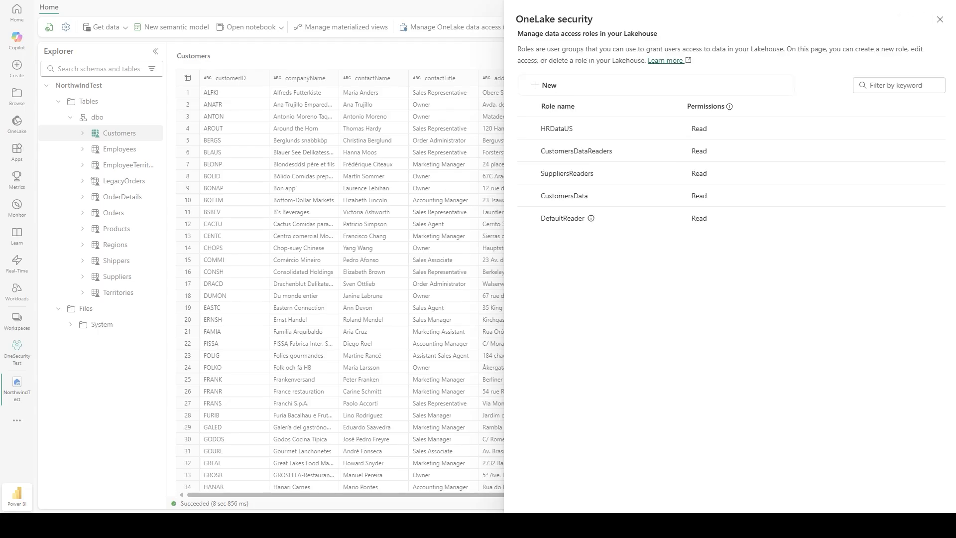
Examine the tables and data access constraints in the SuppliersReaders, CustomersDataReaders and HRDataUS roles.
click(558, 175)
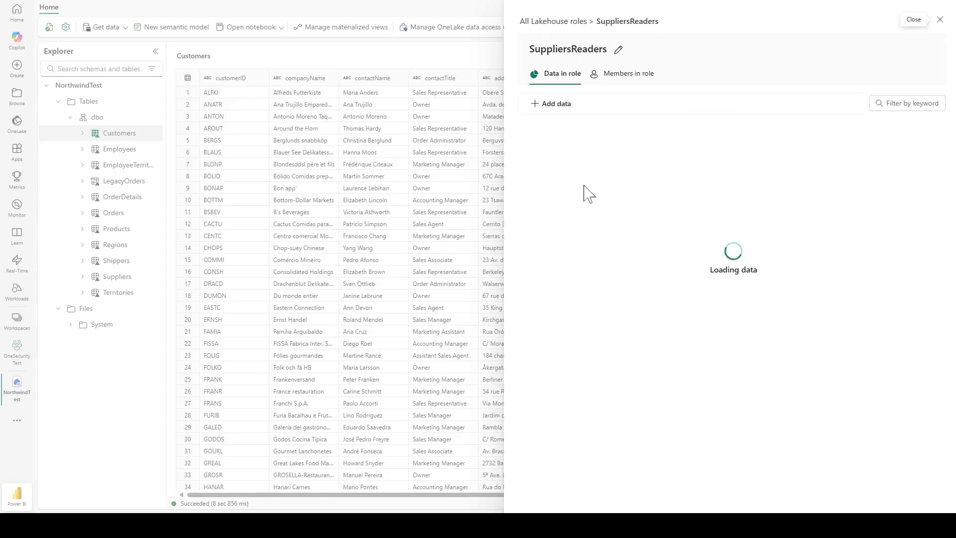
click(541, 170)
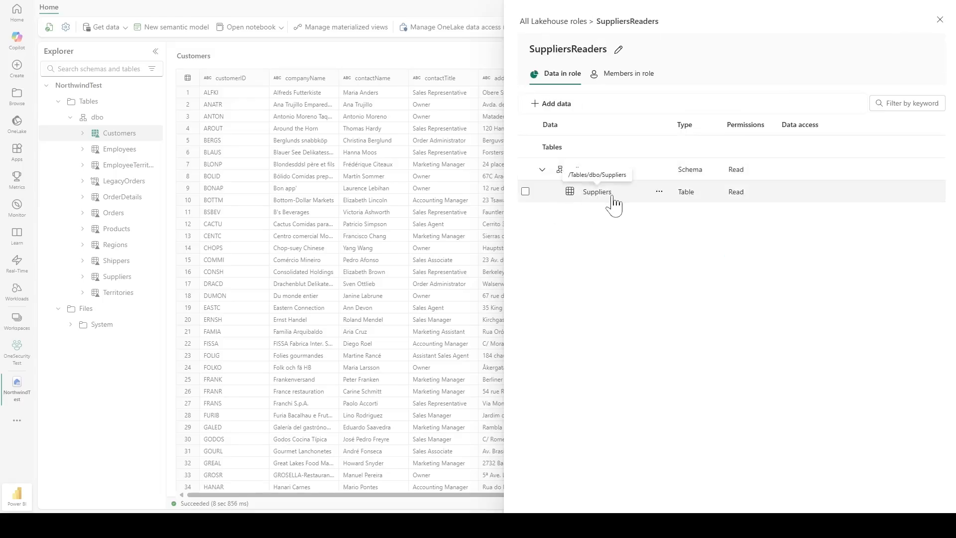
click(549, 22)
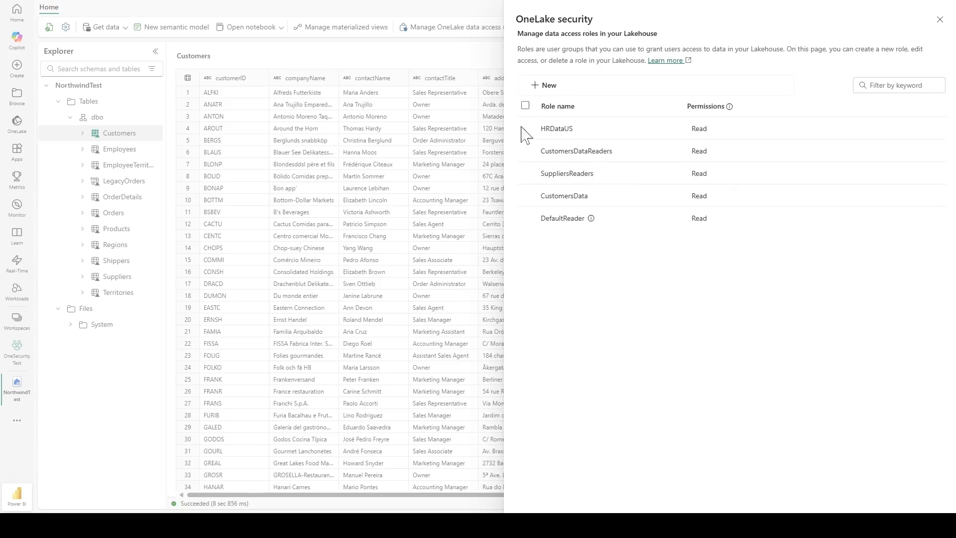
click(569, 158)
click(547, 168)
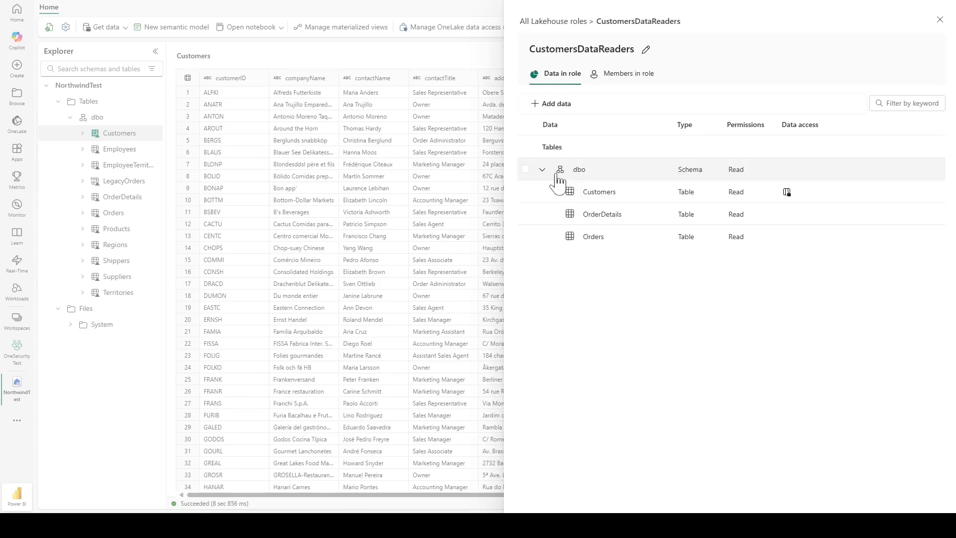
mouse_move(788, 194)
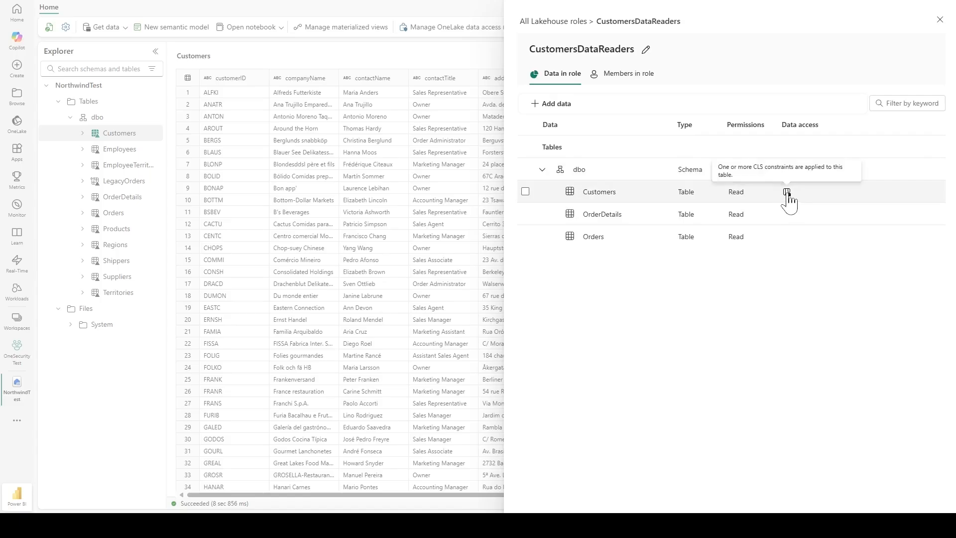
click(559, 23)
click(561, 130)
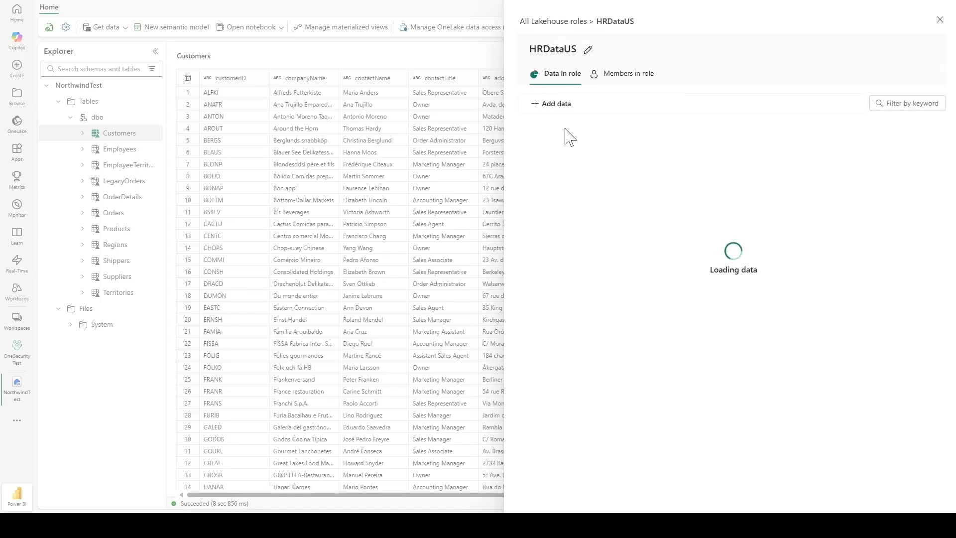
click(547, 177)
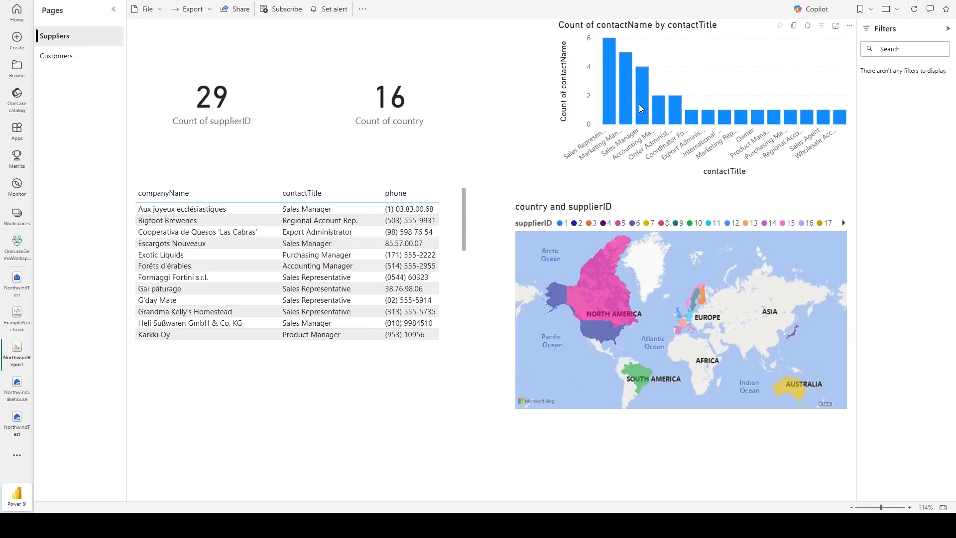
In the Northwind report, highlight the Sales Manager bar on the Suppliers page, clear the highlight, and open the Customers page.
click(638, 103)
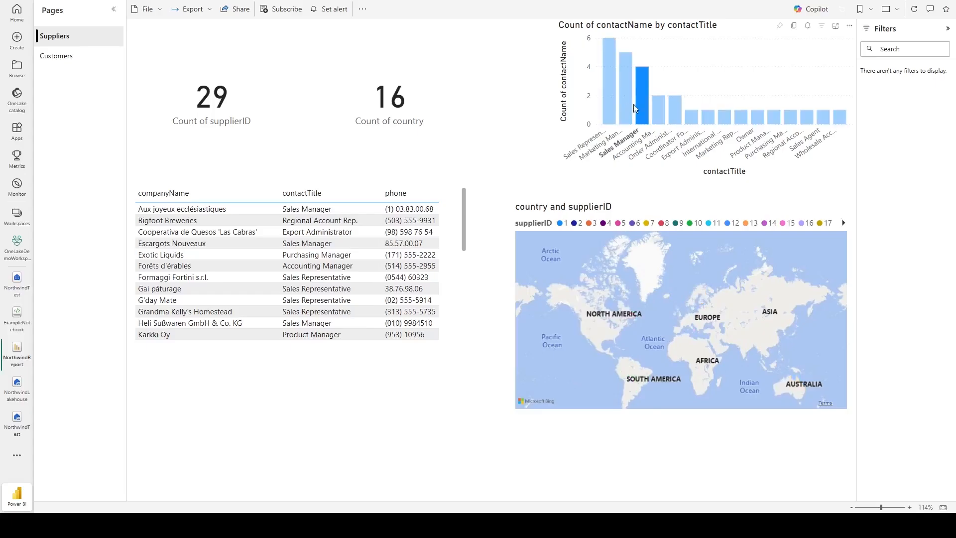
click(638, 101)
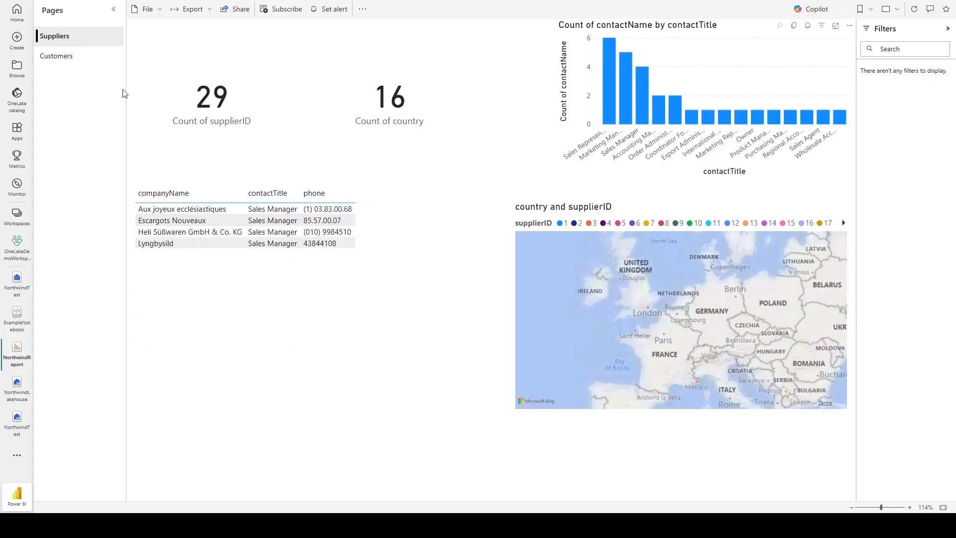
click(57, 59)
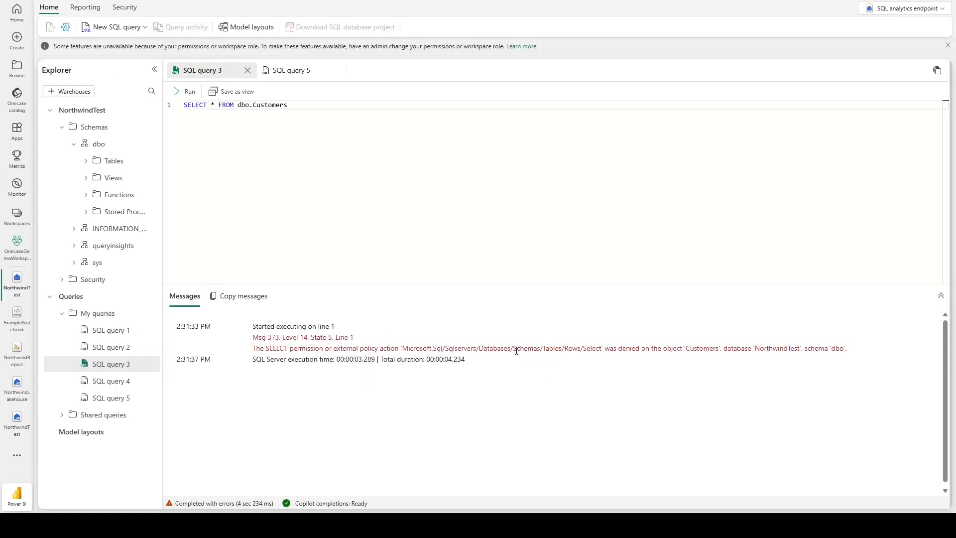
Run SELECT * FROM dbo.Suppliers in SQL query 5 of the SQL analytics endpoint and return to SQL query 3.
click(296, 73)
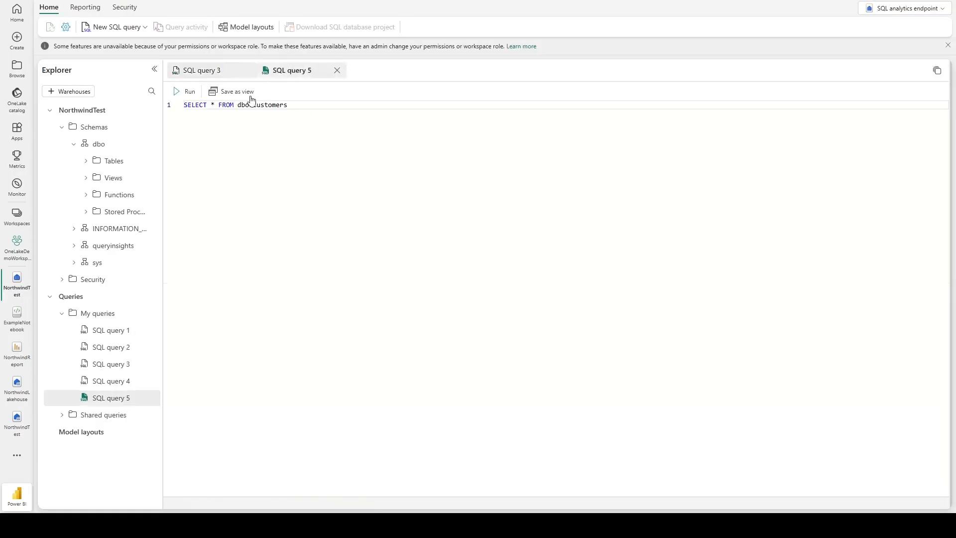
click(185, 92)
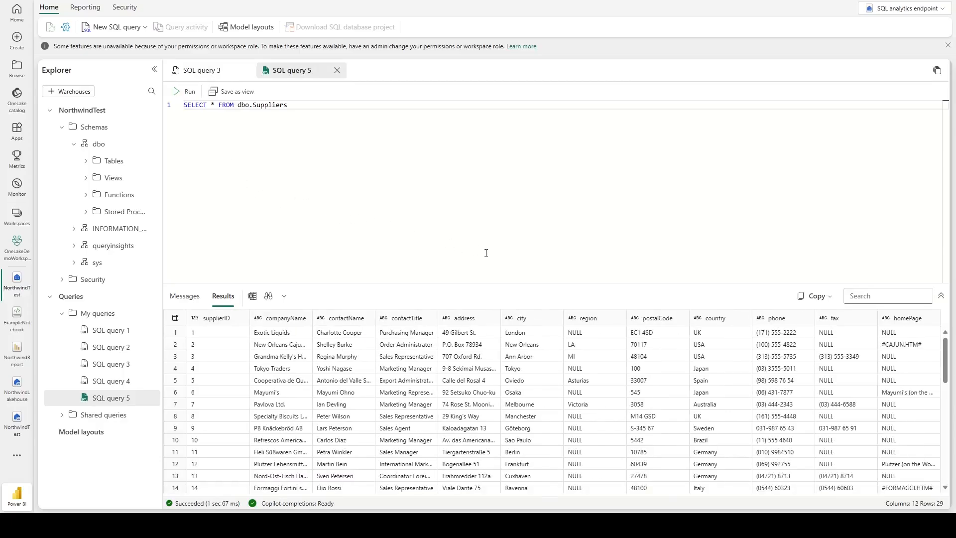
click(187, 71)
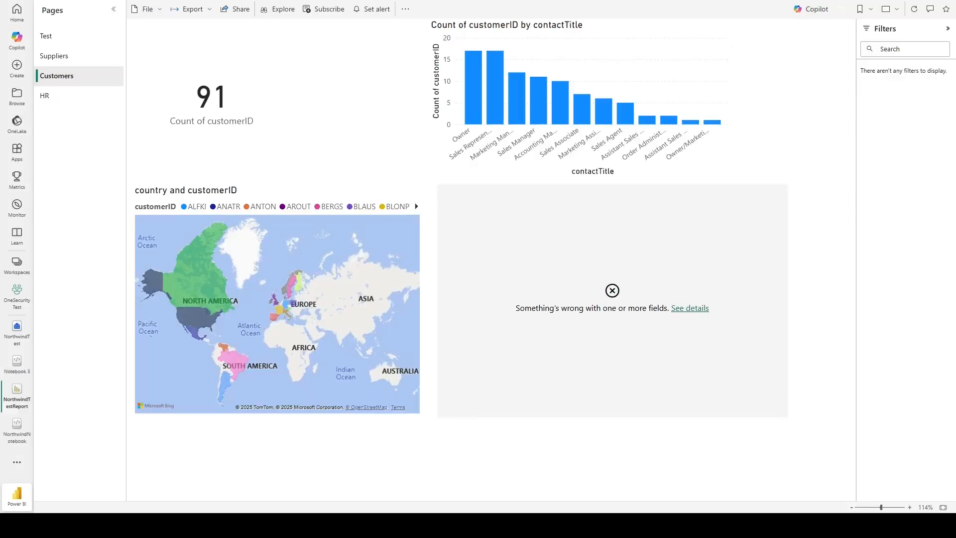
On the report's Customers page, highlight the Sales Representative bar and the Owner bar in the contactTitle chart.
click(496, 67)
click(470, 107)
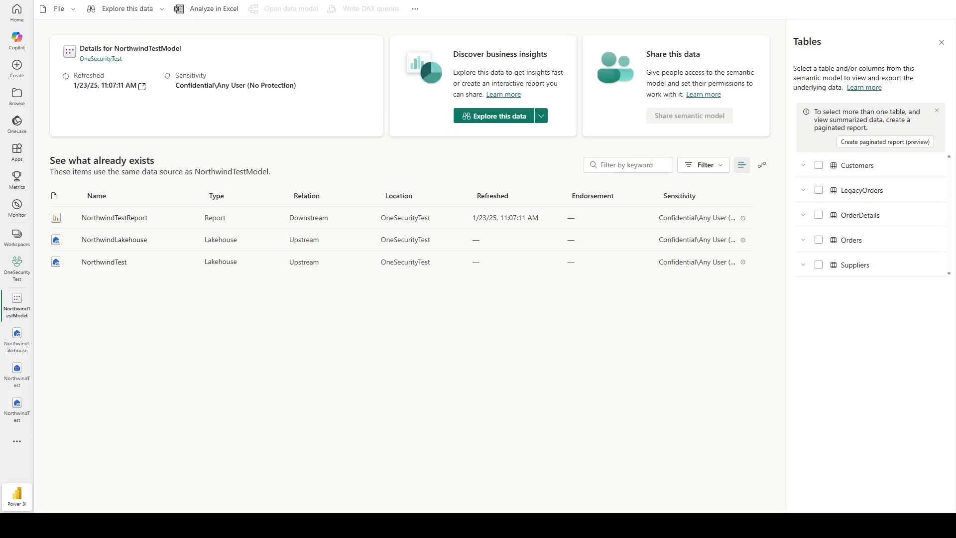
Create a blank report from the NorthwindTestModel semantic model and expand the fields of the Customers and LegacyOrders tables.
click(125, 10)
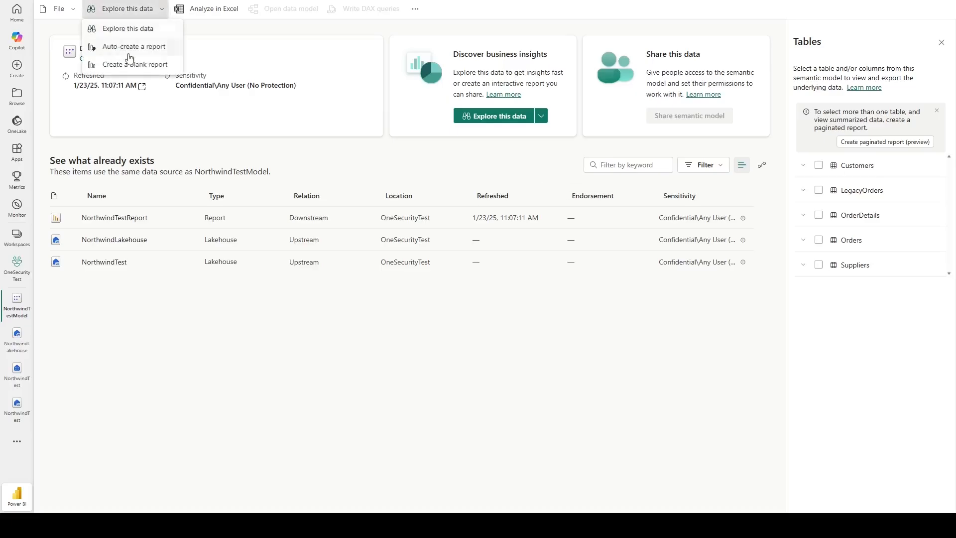
click(163, 75)
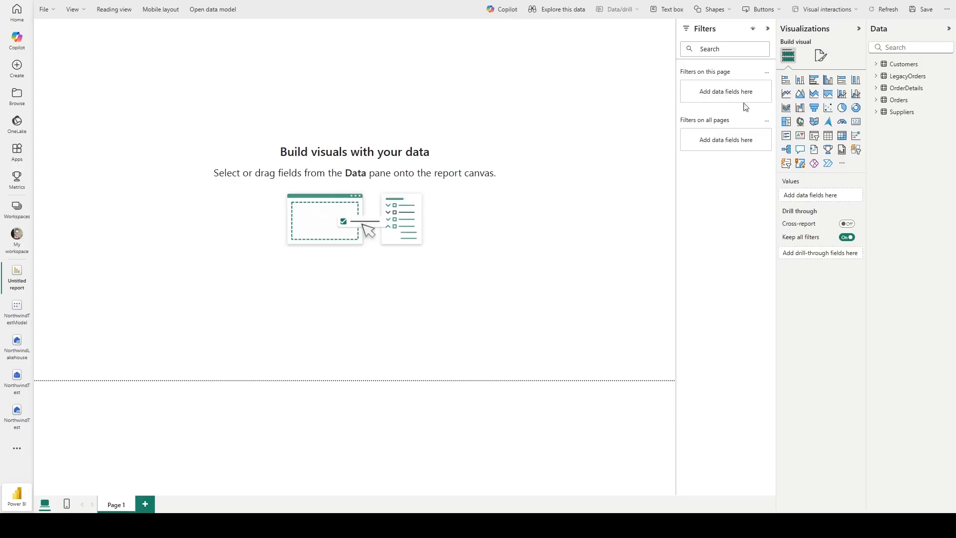
click(876, 64)
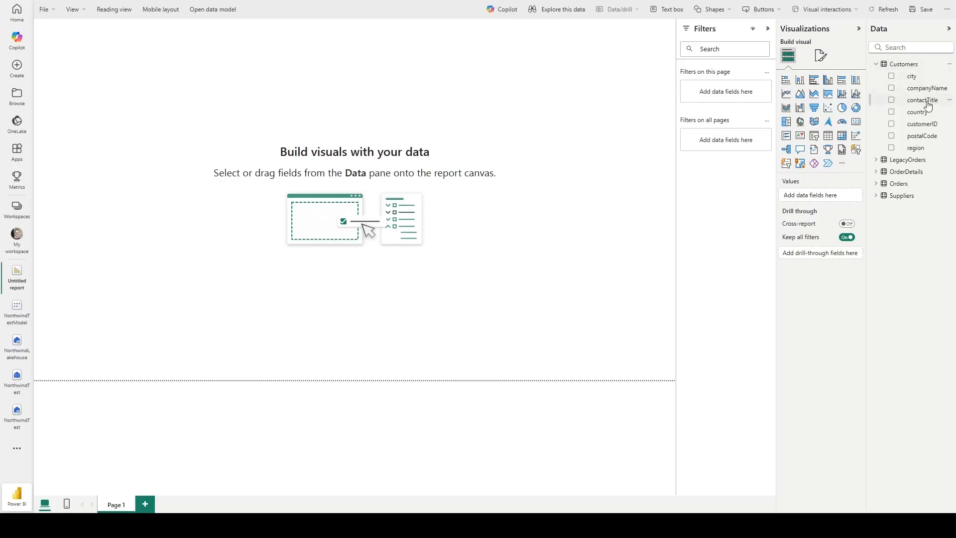
click(878, 159)
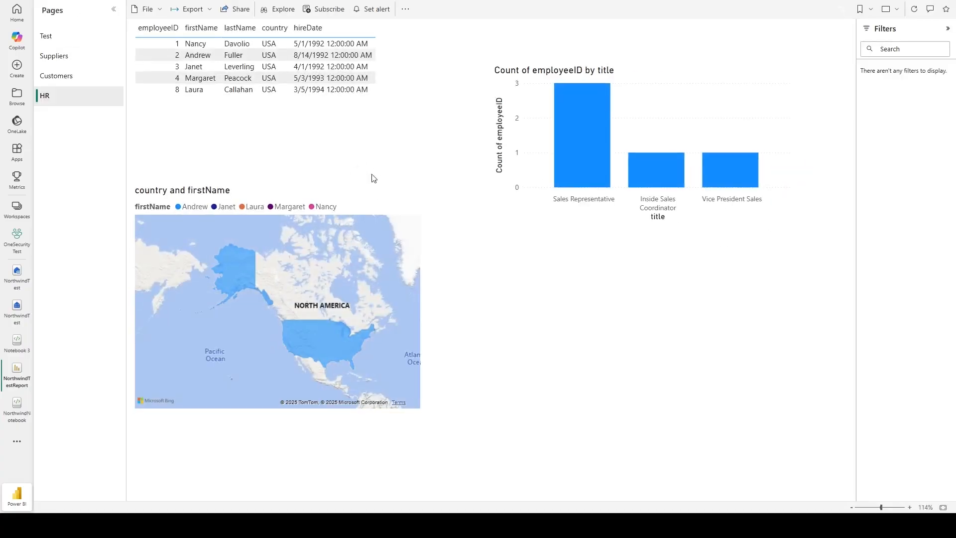
Highlight the Sales Representative and Inside Sales Coordinator bars on the HR page, and run the top-100 Employees query with country = 'USA' in SQL query 1.
click(577, 140)
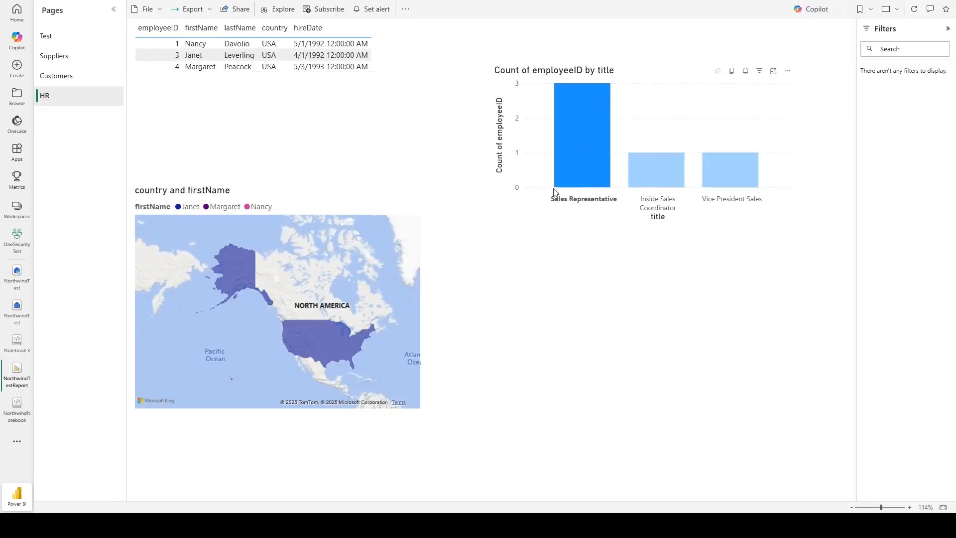
click(659, 184)
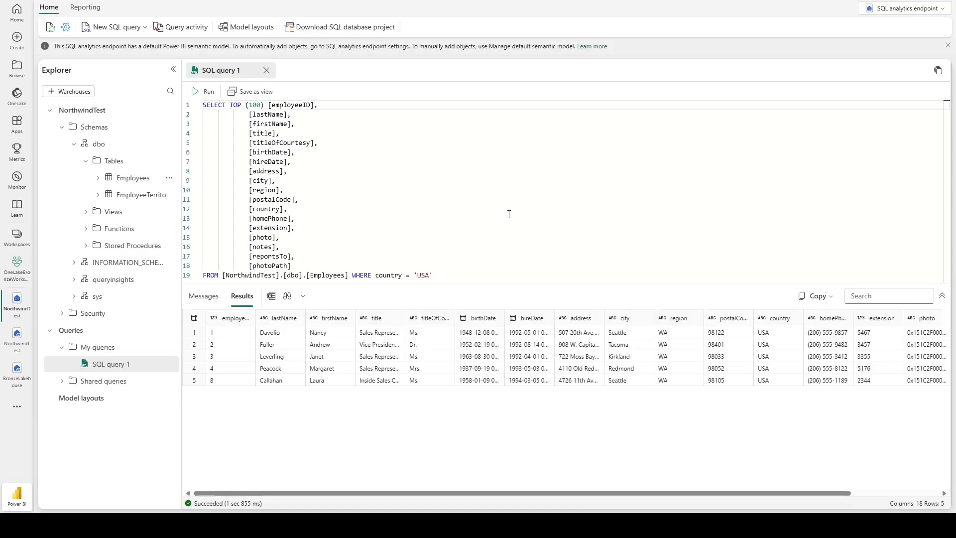
click(209, 93)
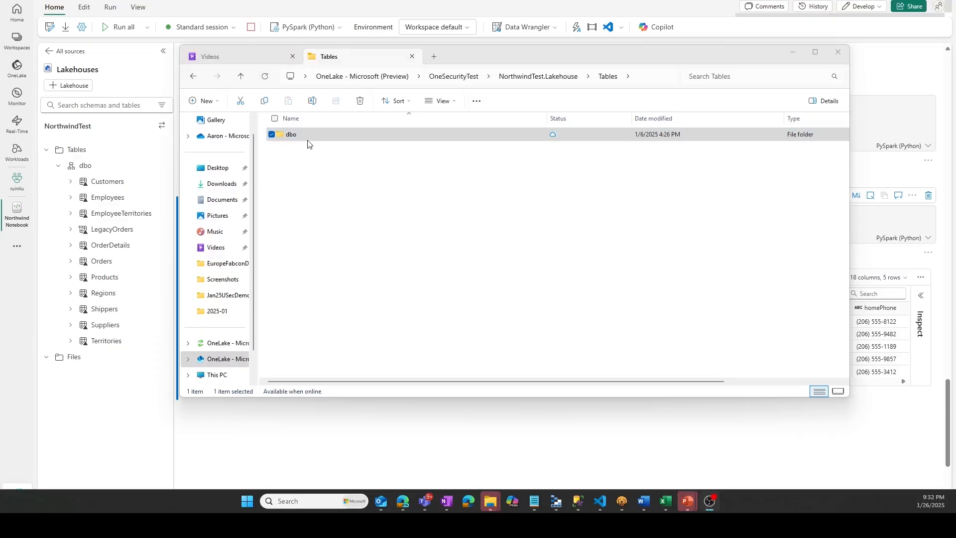
In File Explorer, open the lakehouse's dbo folder, try to open the Employees folder, and dismiss the dialog.
double_click(301, 134)
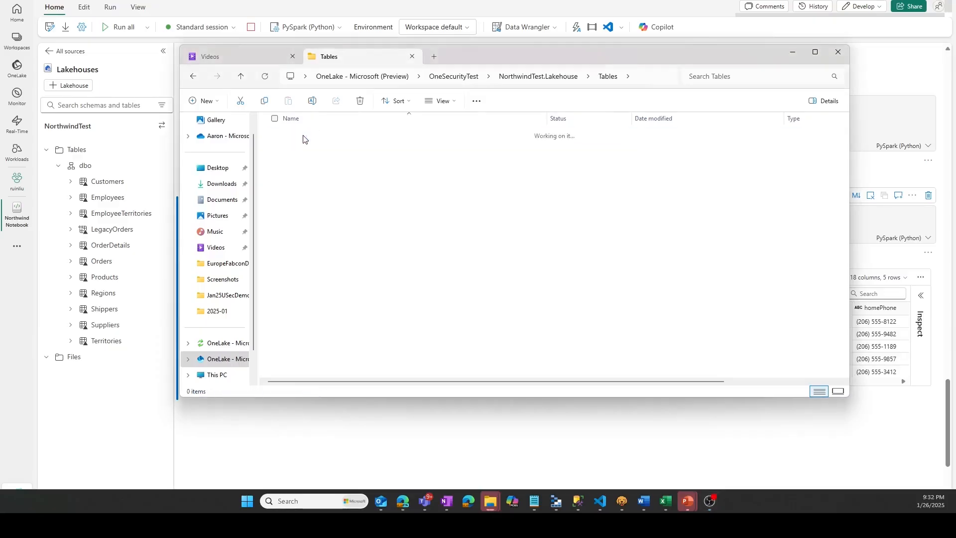
double_click(310, 138)
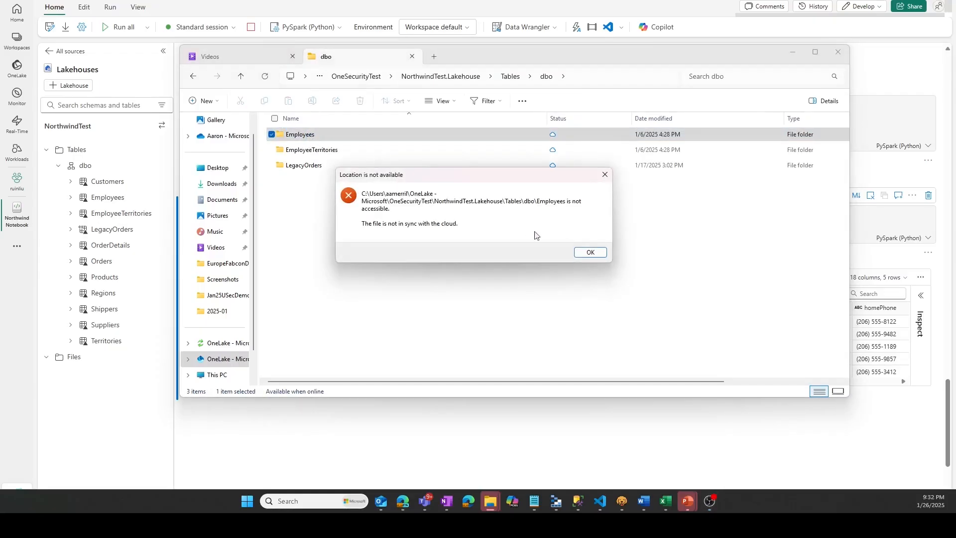
click(592, 252)
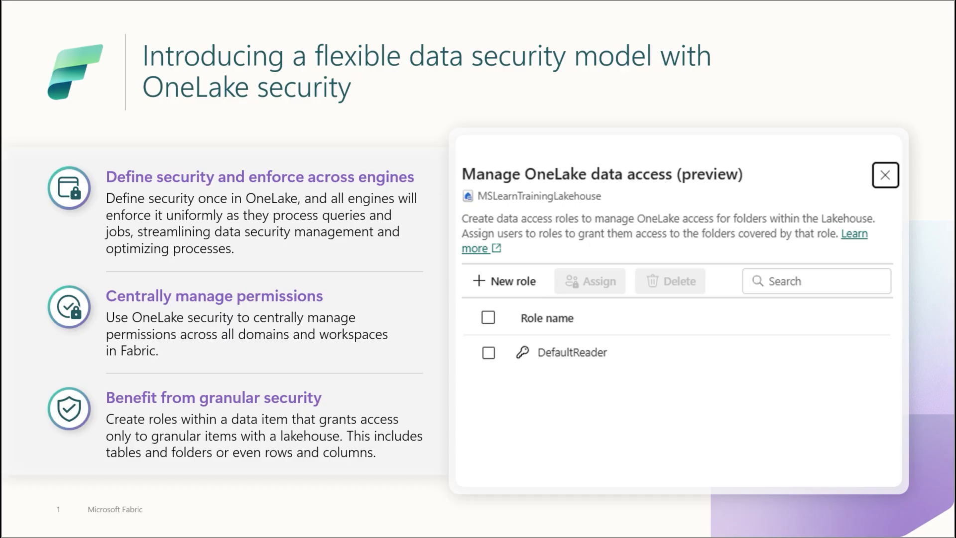